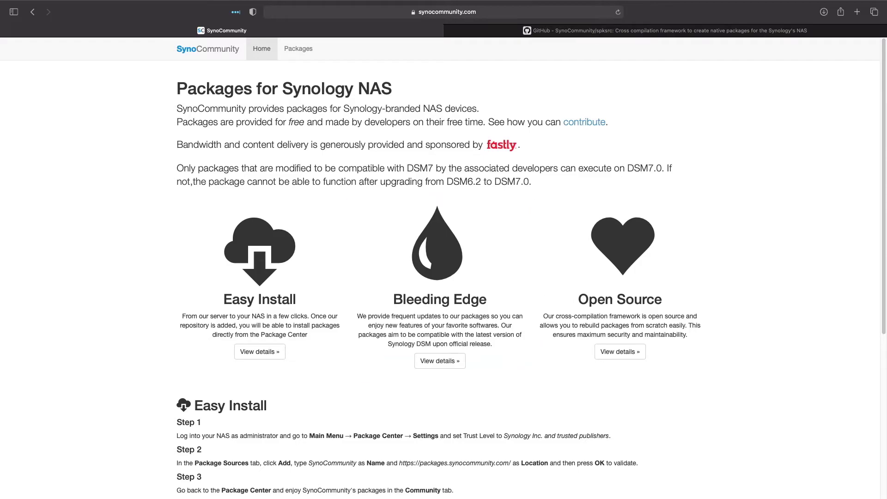
Switch to the SynoCommunity spksrc GitHub repository tab
key("ctrl+Tab")
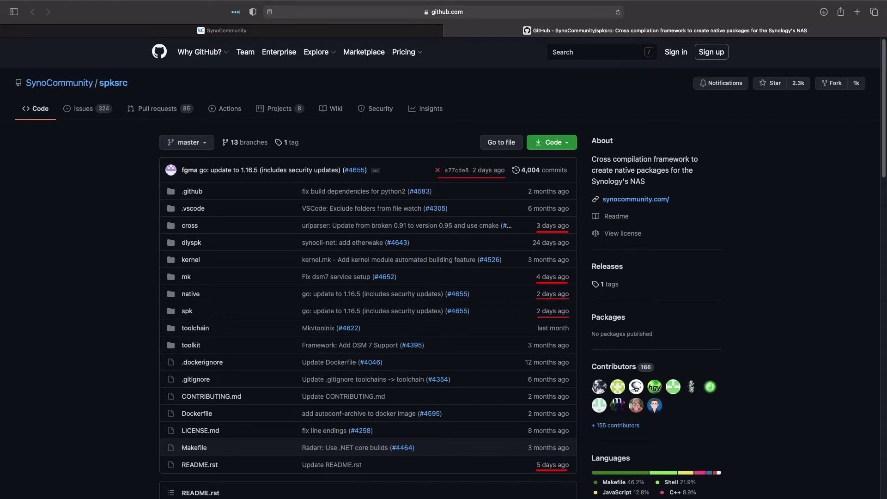
Return to the SynoCommunity Packages page and browse down past Erlang and GnuPG
key("ctrl+shift+Tab")
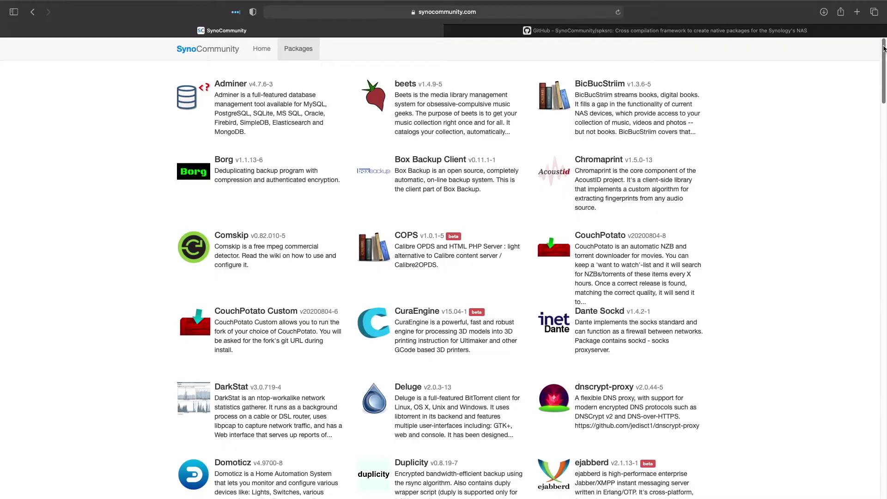
scroll(884, 48, "down", 10)
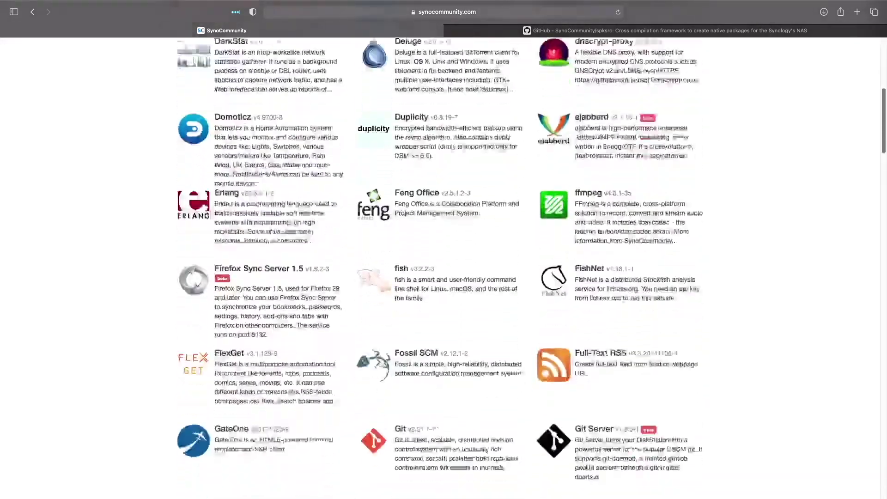
scroll(883, 158, "down", 1)
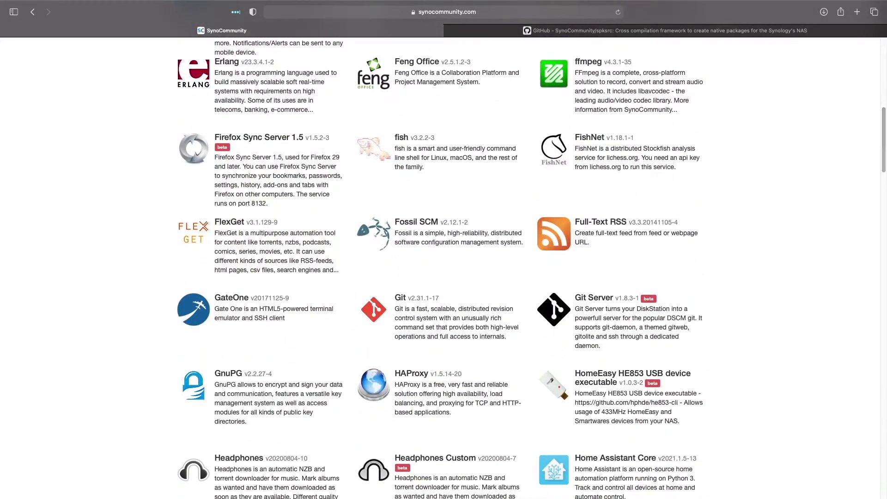
left_click_drag(884, 158, 882, 229)
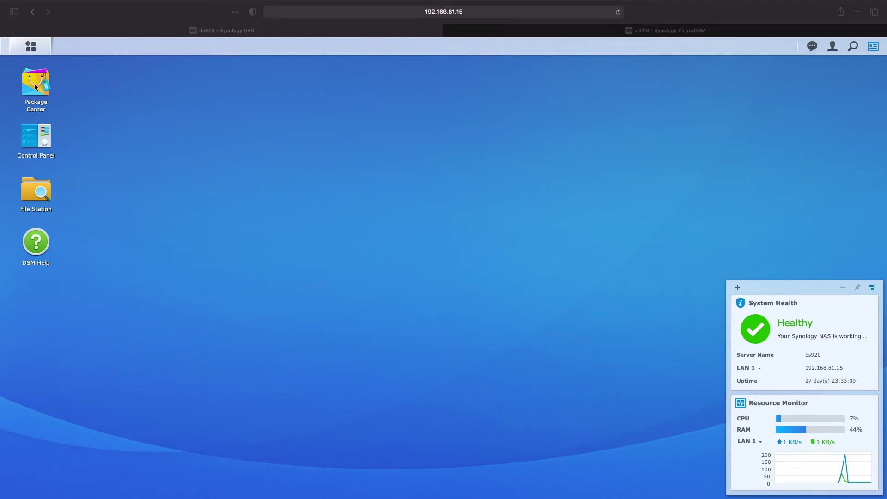
left_click(35, 87)
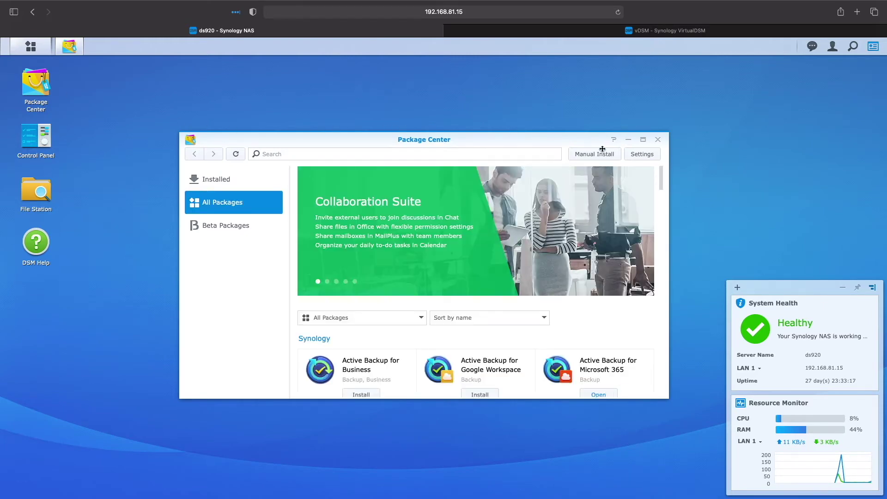
left_click(638, 155)
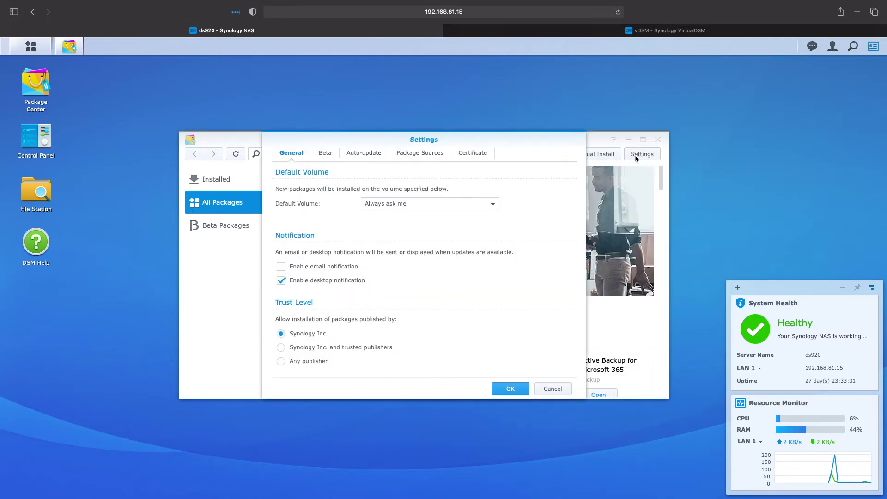
left_click(421, 154)
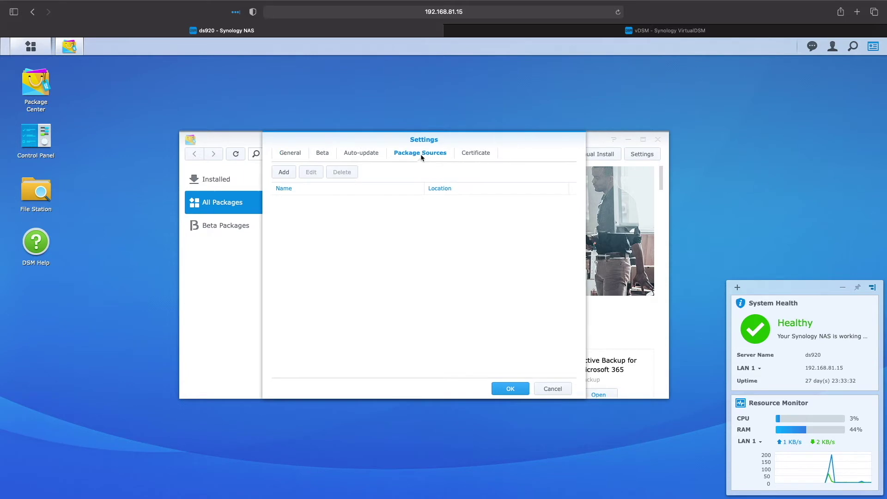
left_click(281, 173)
left_click(387, 238)
type("Syn")
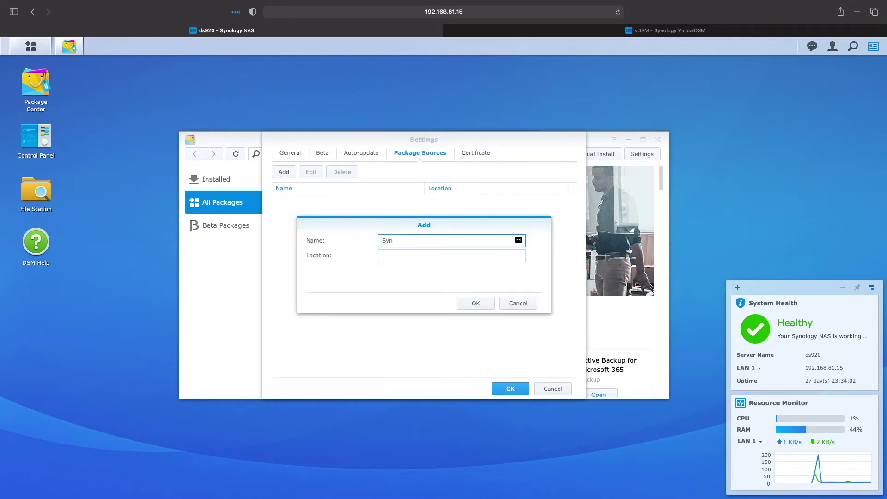
type("oCommunity")
key("Tab")
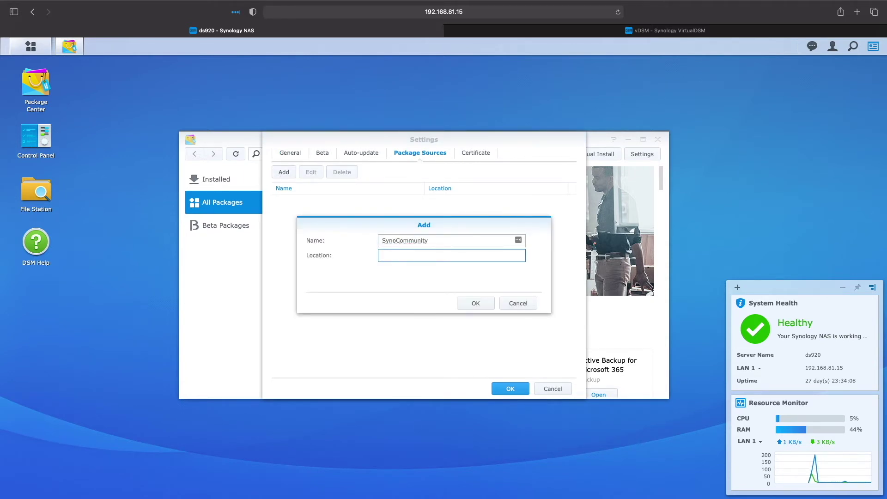
type("https://packages")
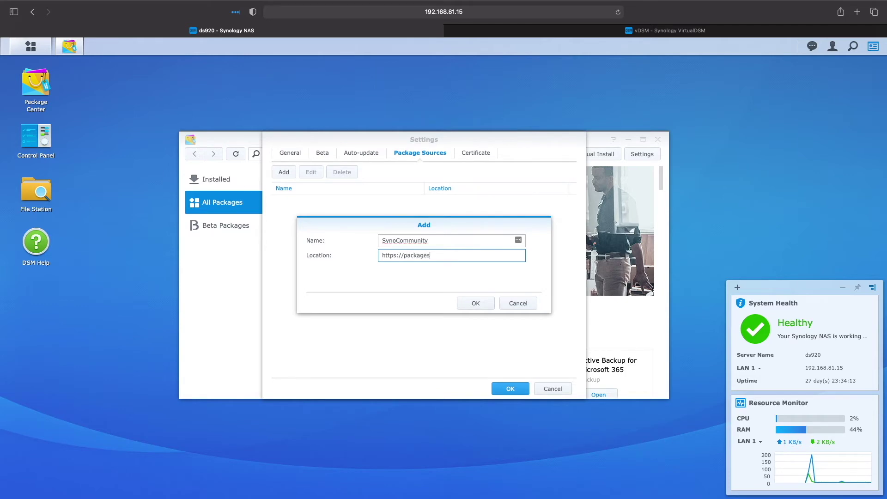
type(".synocommunity")
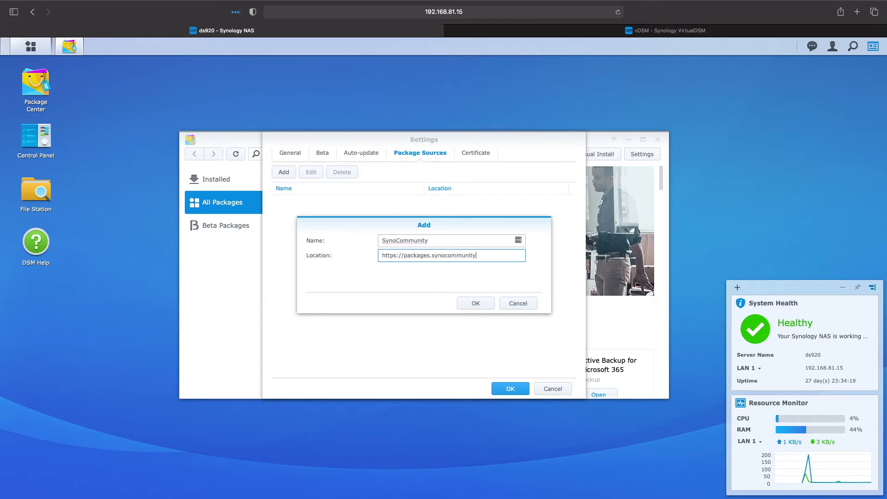
type(".com")
left_click(486, 304)
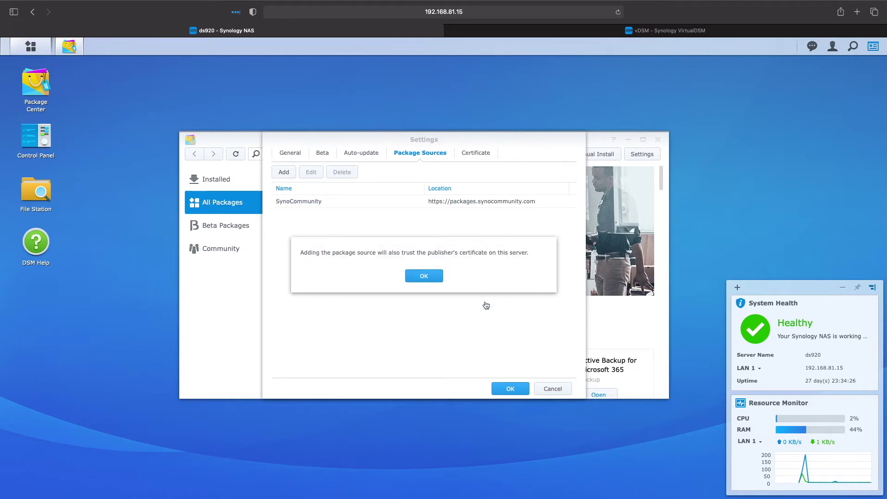
left_click(435, 276)
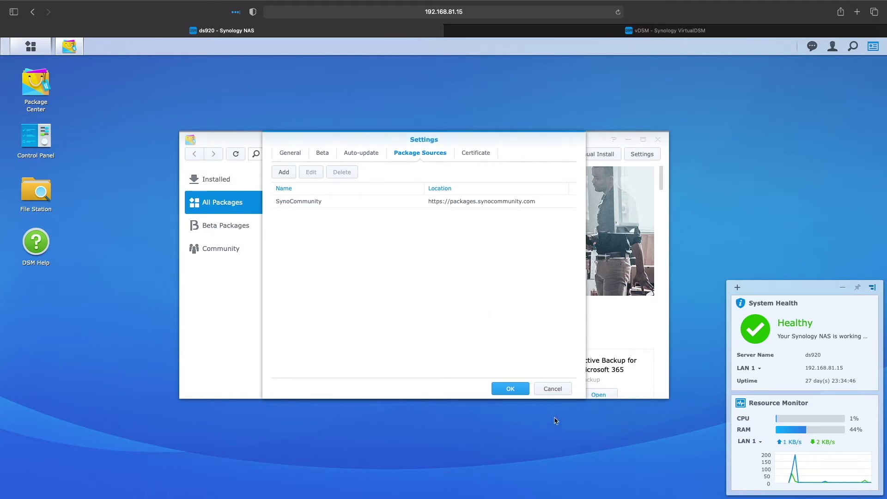
left_click(513, 391)
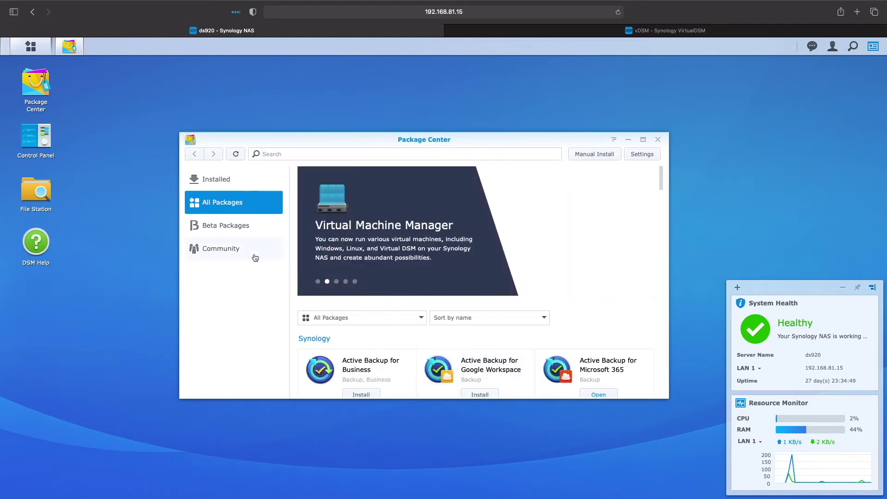
Open the Community category and browse its packages such as Borg, Deluge and FlexGet
left_click(232, 251)
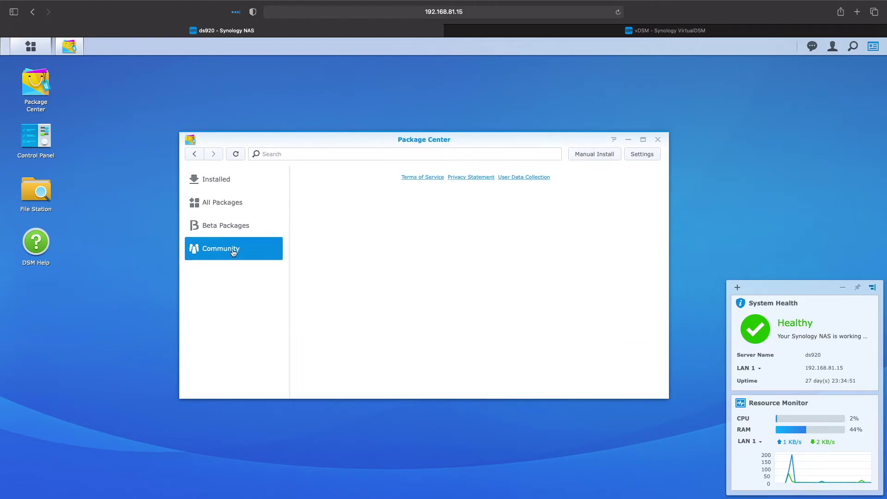
scroll(529, 317, "down", 4)
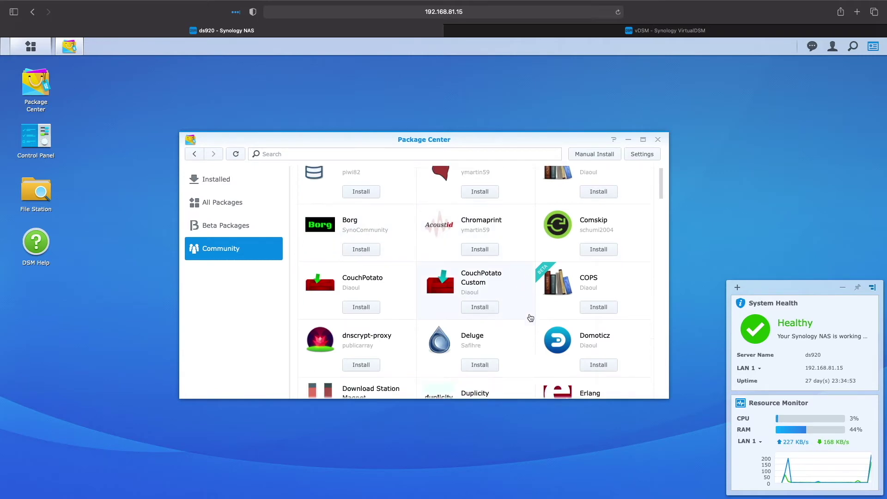
scroll(529, 317, "down", 10)
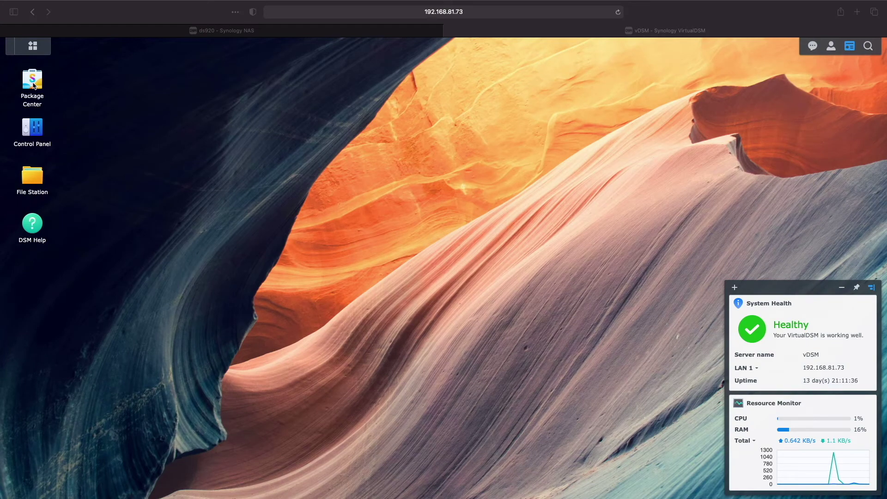
left_click(33, 85)
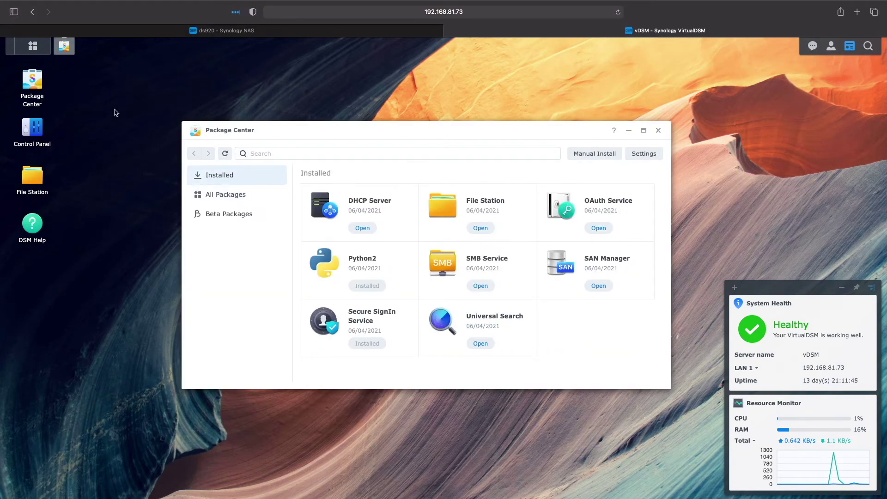
left_click(645, 154)
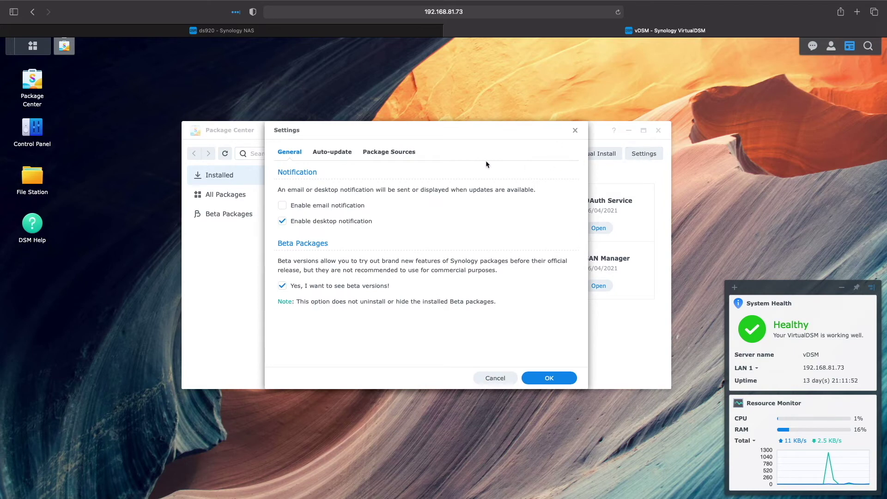
left_click(389, 153)
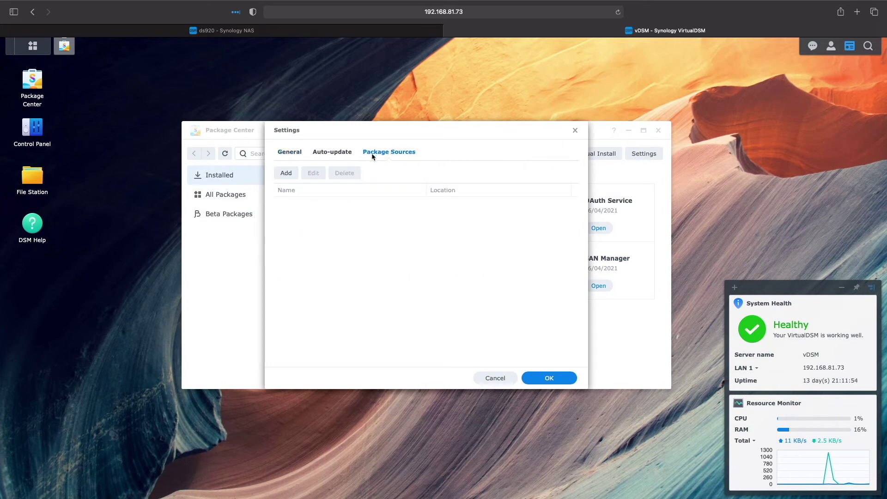
left_click(287, 173)
type("SynoCommunity")
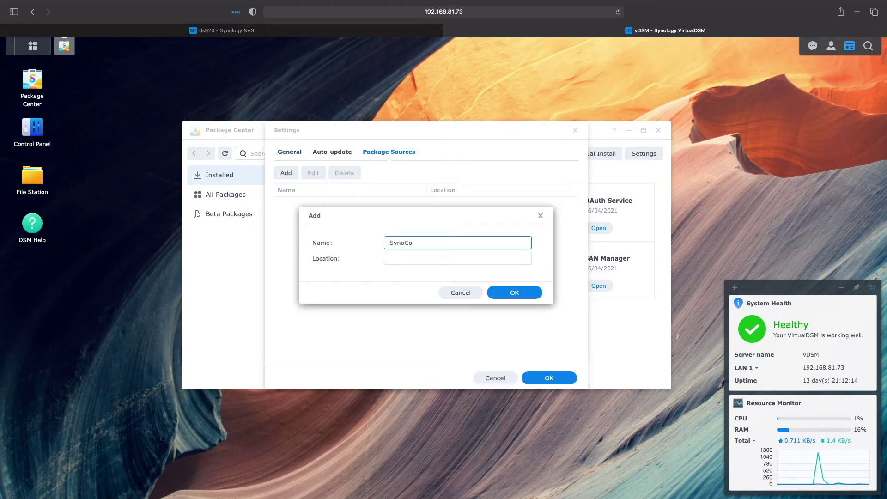
left_click(458, 258)
type("https")
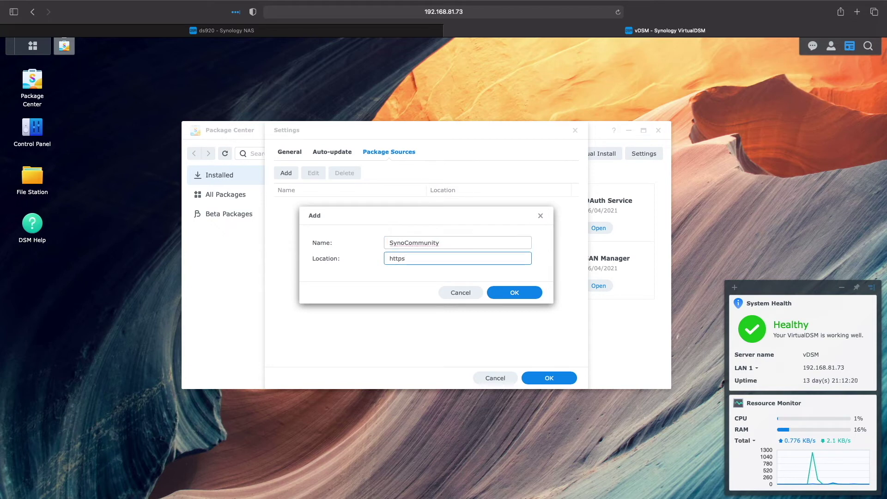
type("://packages.synocommunity.com")
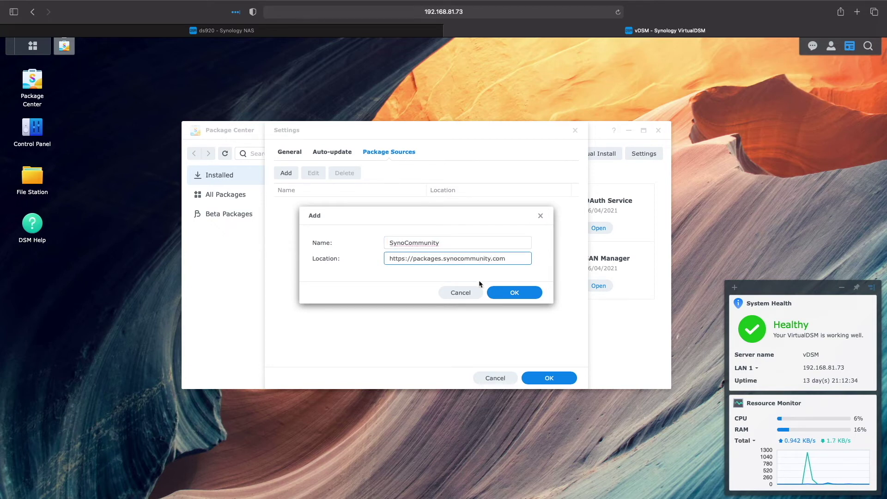
left_click(511, 293)
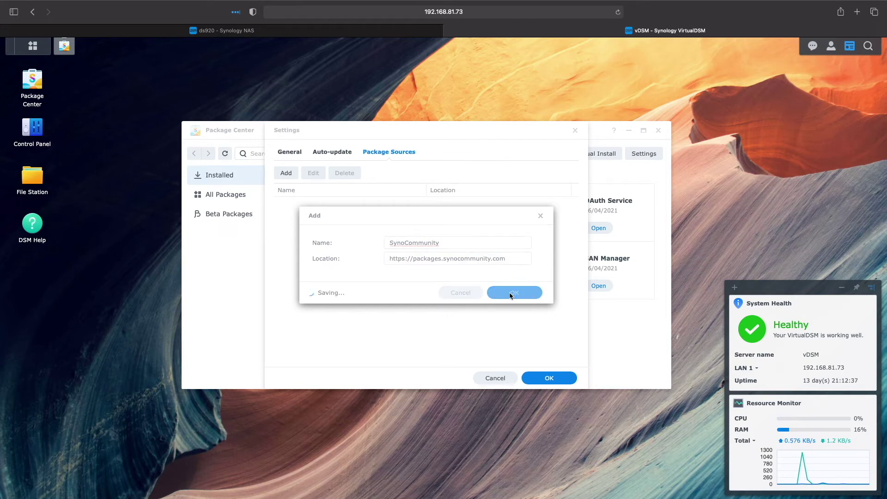
left_click(548, 379)
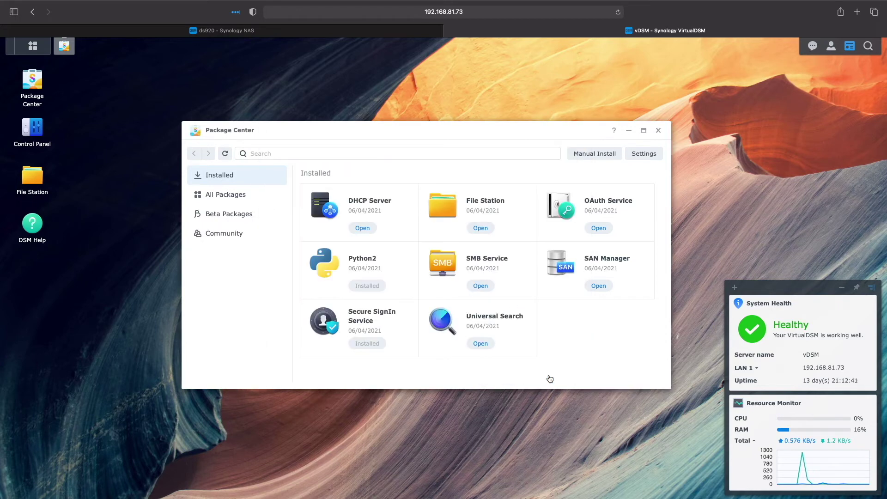
left_click(236, 235)
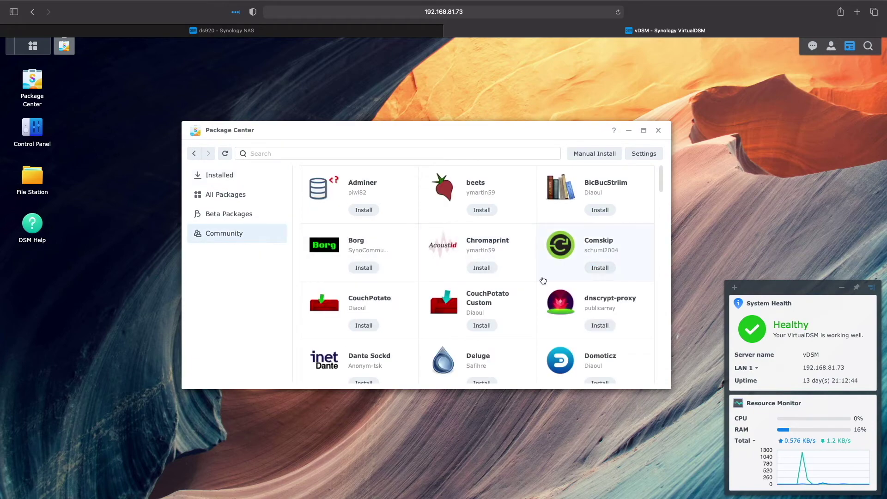
scroll(543, 280, "down", 6)
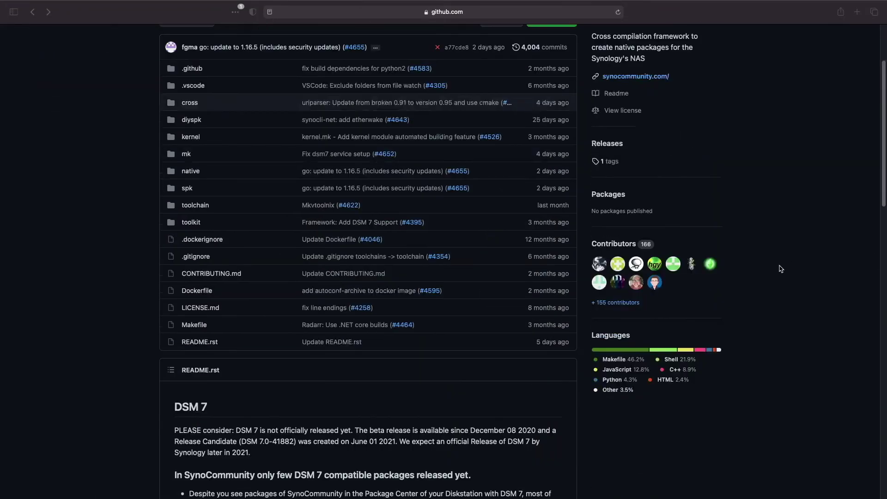
Scroll the spksrc README to its DSM 7 notes and open issue #4524 'Meta: DSM7 package status'
scroll(780, 269, "down", 5)
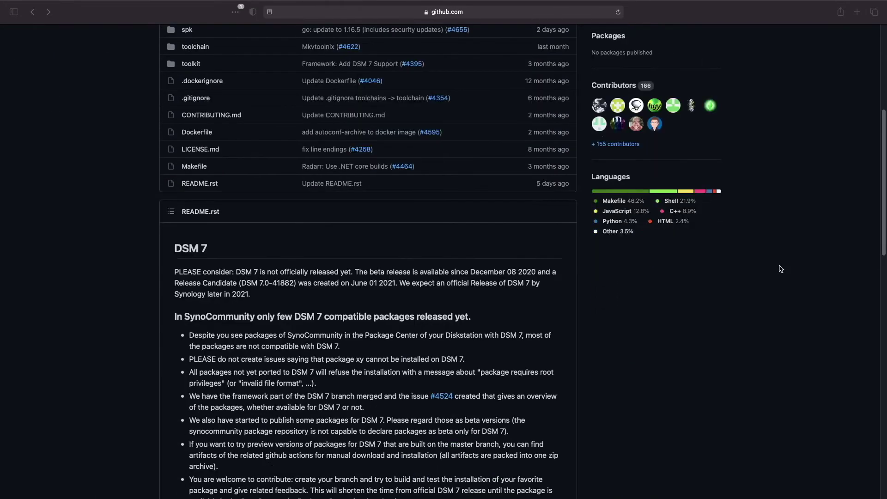
scroll(780, 269, "down", 3)
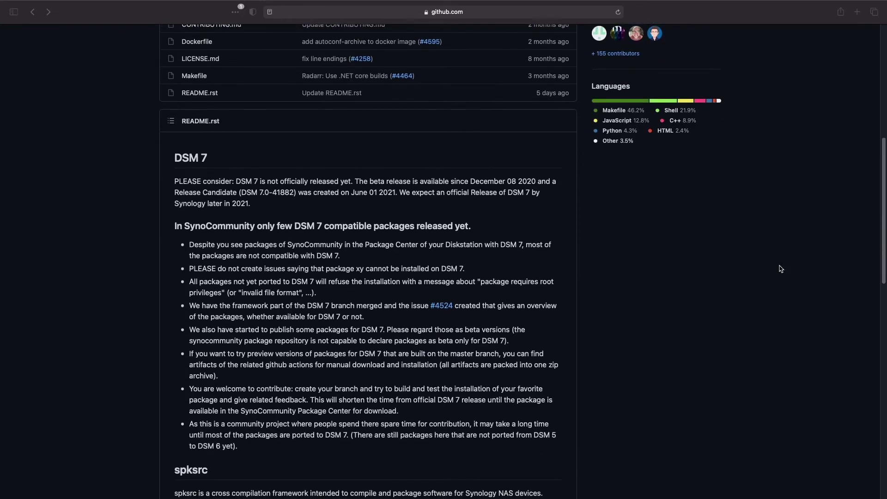
scroll(780, 269, "down", 3)
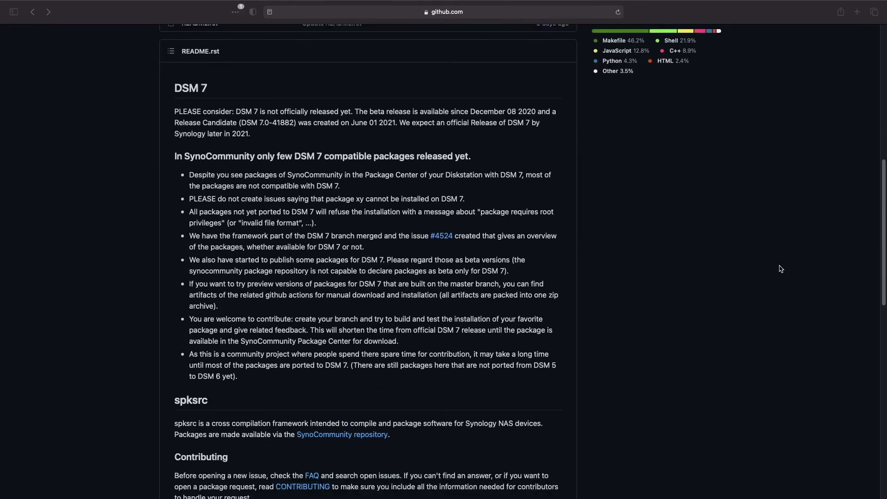
scroll(781, 269, "down", 1)
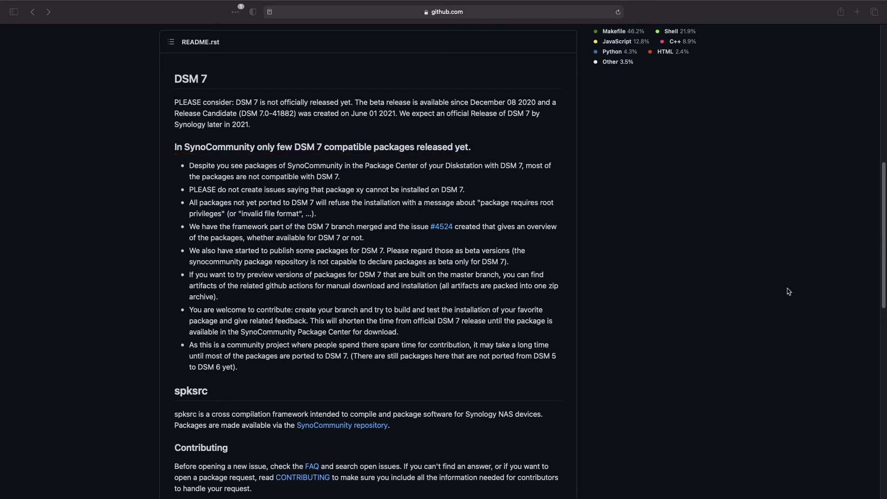
left_click(446, 227)
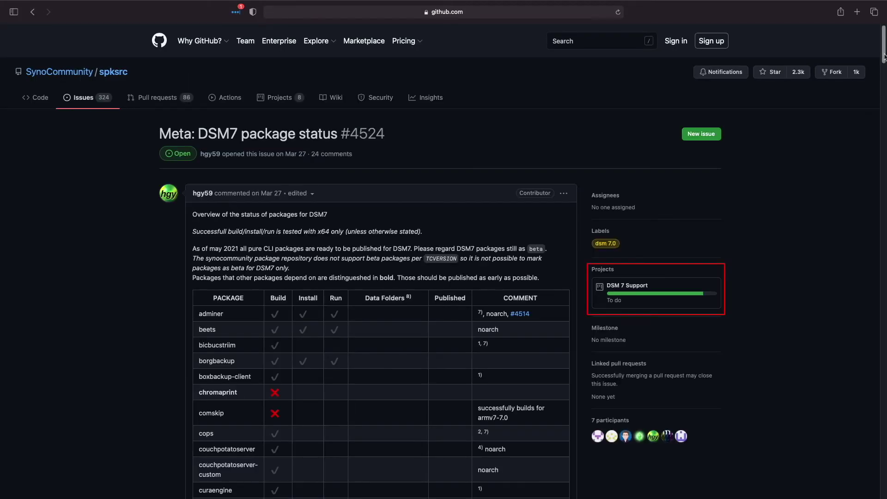